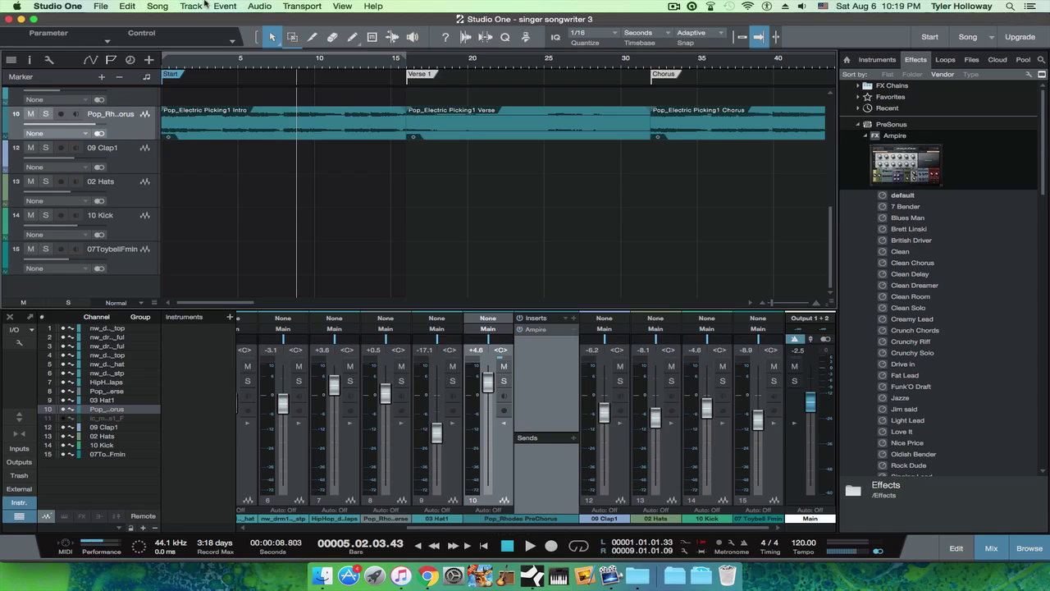
- Bring up Export Mixdown for Songwriter 3, try SoundCloud publishing, then revert to not publishing
left_click(150, 6)
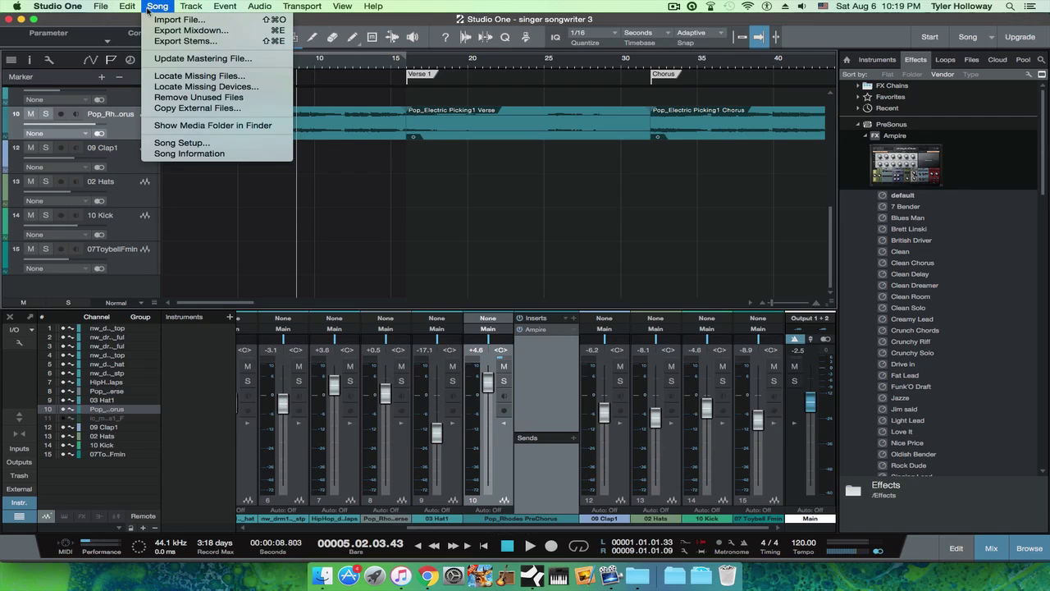
left_click(191, 29)
left_click(549, 107)
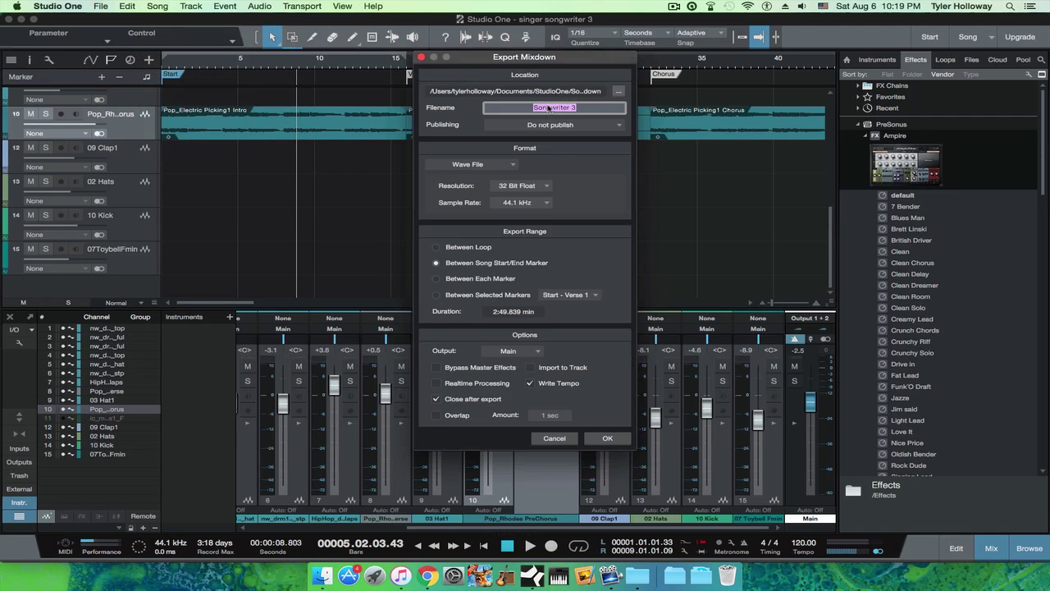
left_click(562, 125)
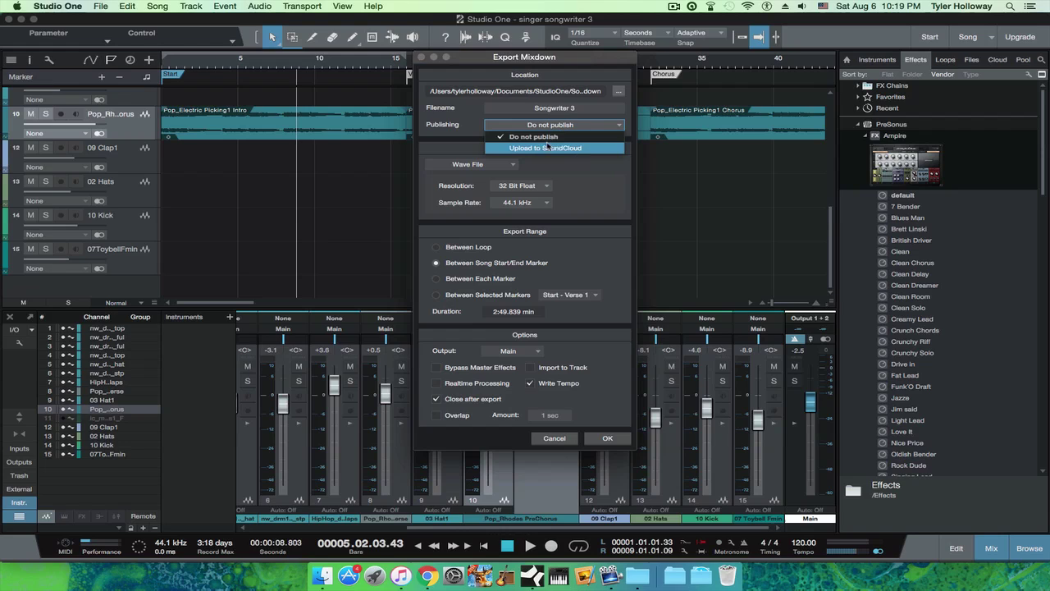
left_click(547, 146)
left_click(560, 128)
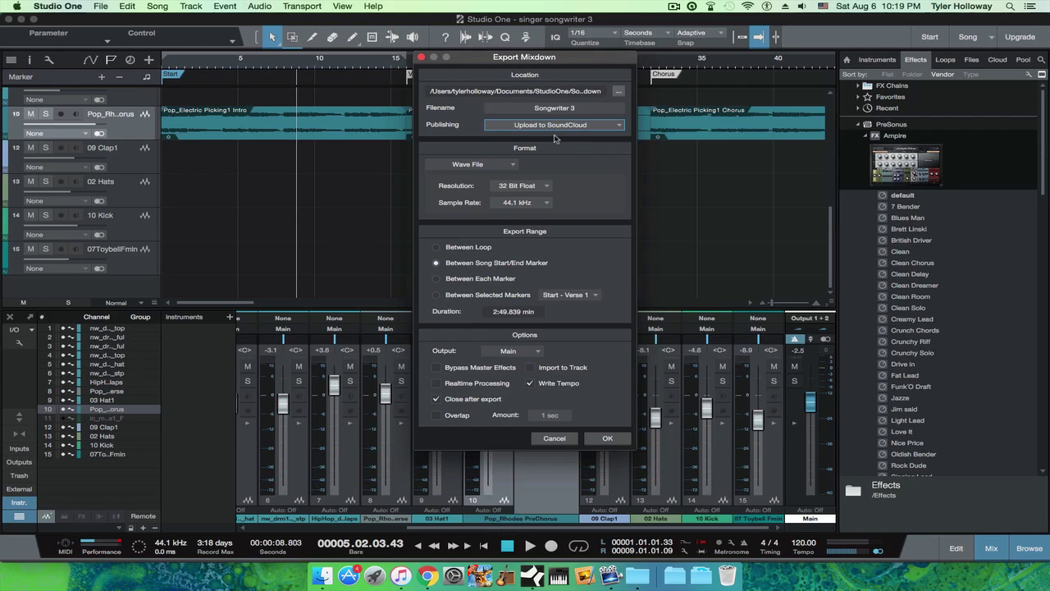
- Keep the export as a 32 Bit Float, 44.1 kHz Wave file from song start to end
left_click(509, 165)
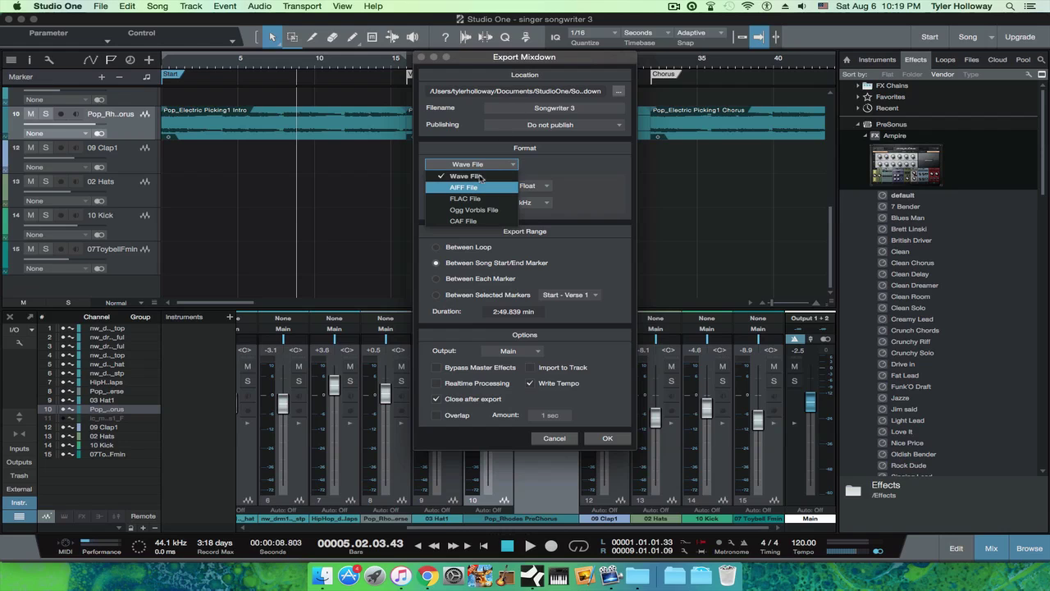
left_click(480, 177)
left_click(531, 189)
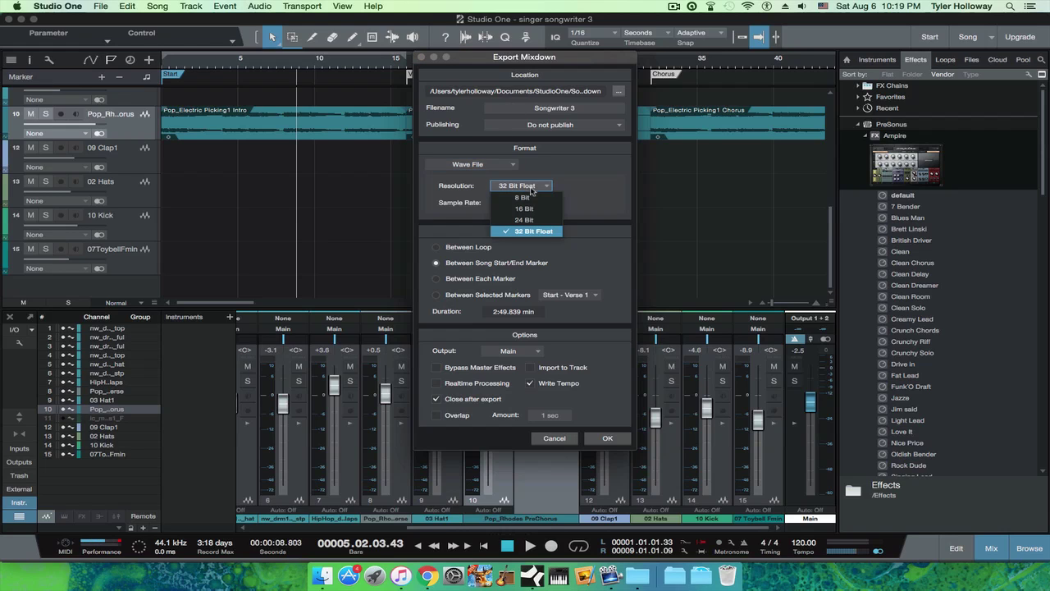
left_click(516, 202)
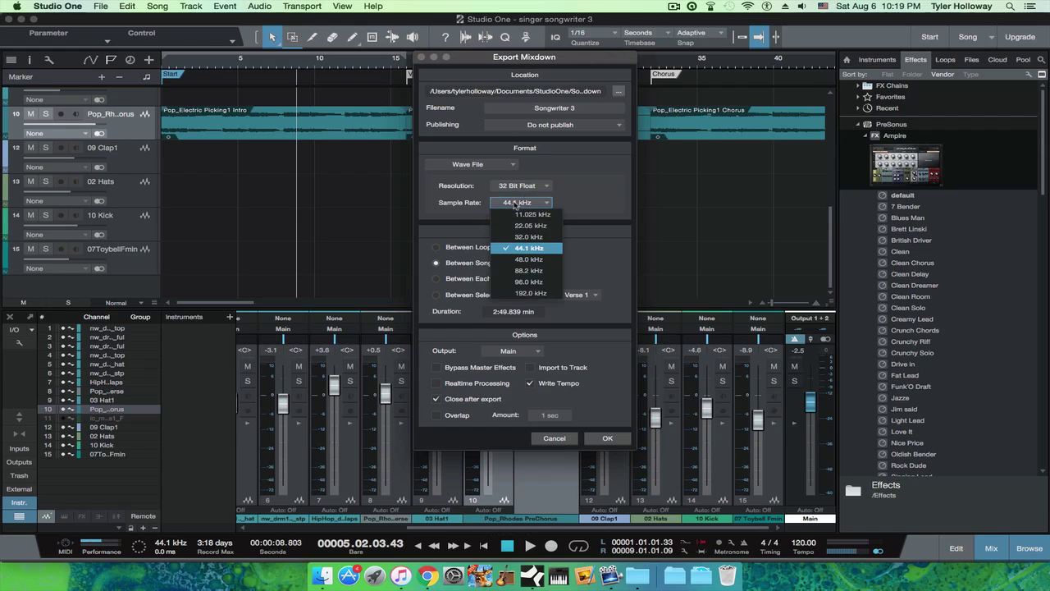
left_click(455, 213)
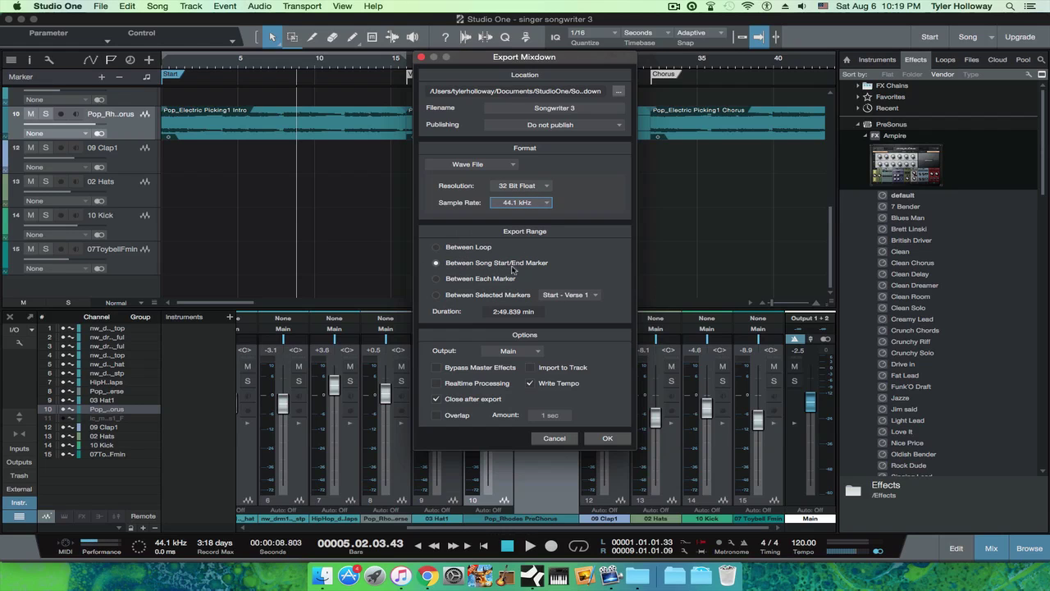
left_click(449, 265)
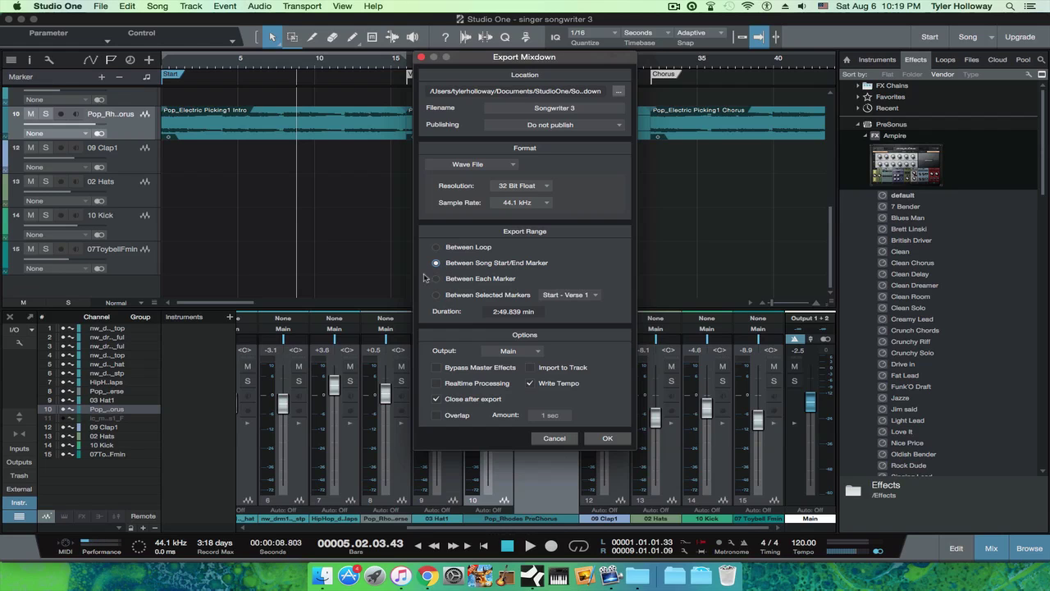
- Cancel the export and scroll the arrangement to the End marker near 2:50, then back
left_click(555, 439)
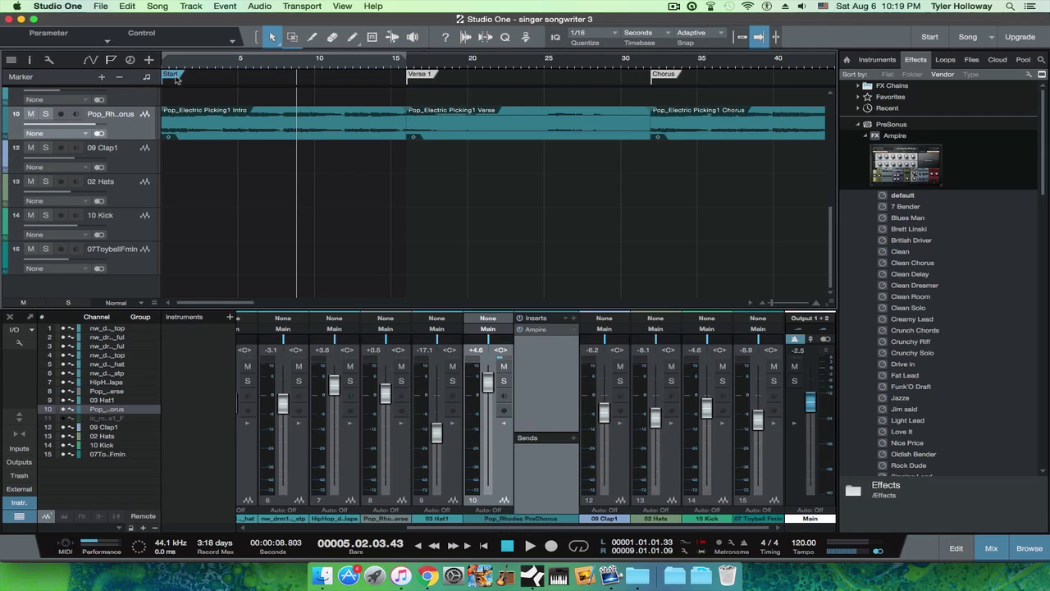
left_click(177, 81)
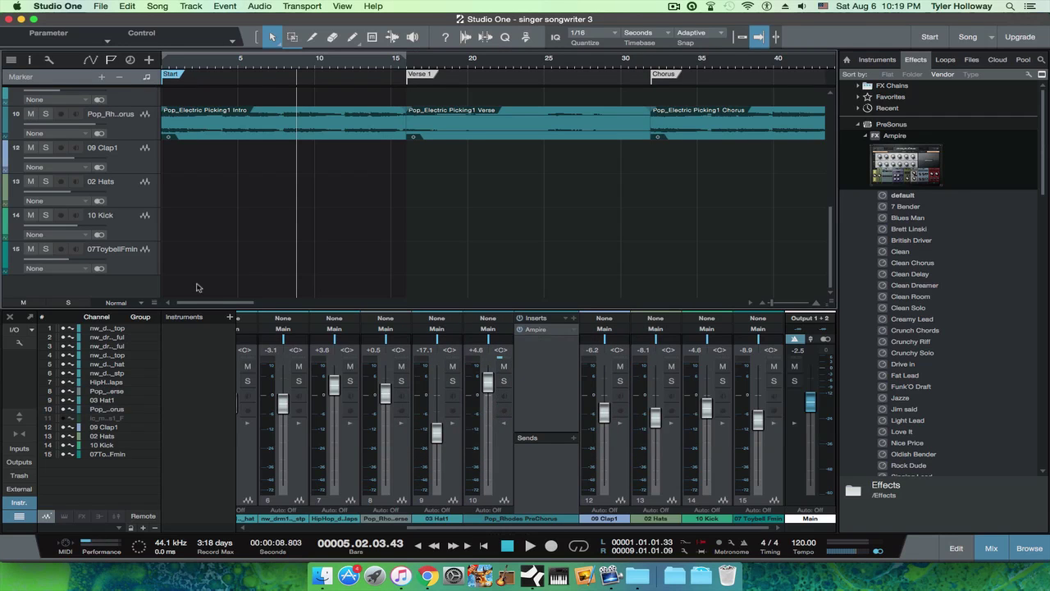
left_click_drag(215, 303, 515, 303)
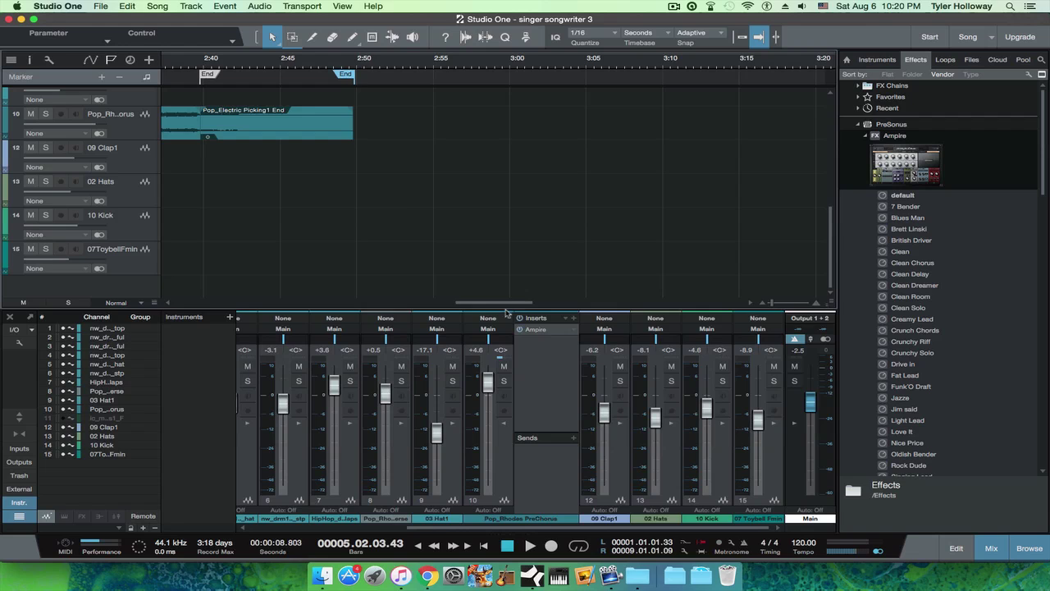
mouse_move(513, 302)
left_mouse_down()
mouse_move(234, 302)
mouse_move(650, 286)
left_mouse_up()
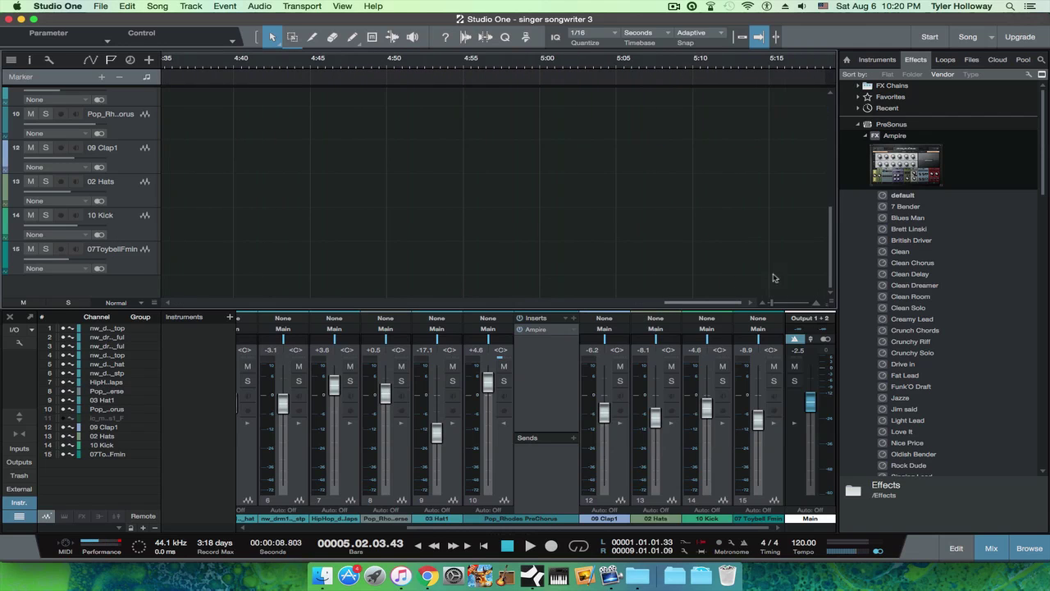
scroll(232, 142, "left", 10)
scroll(232, 142, "left", 15)
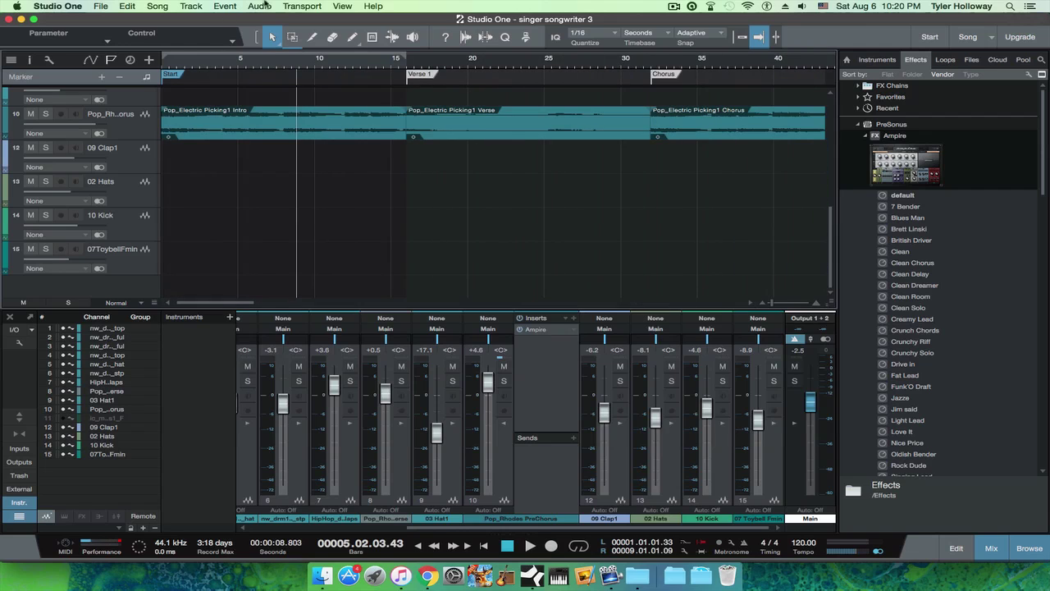
- In Export Mixdown, try the Start - Verse 1 marker range, then restore song start/end range
left_click(158, 6)
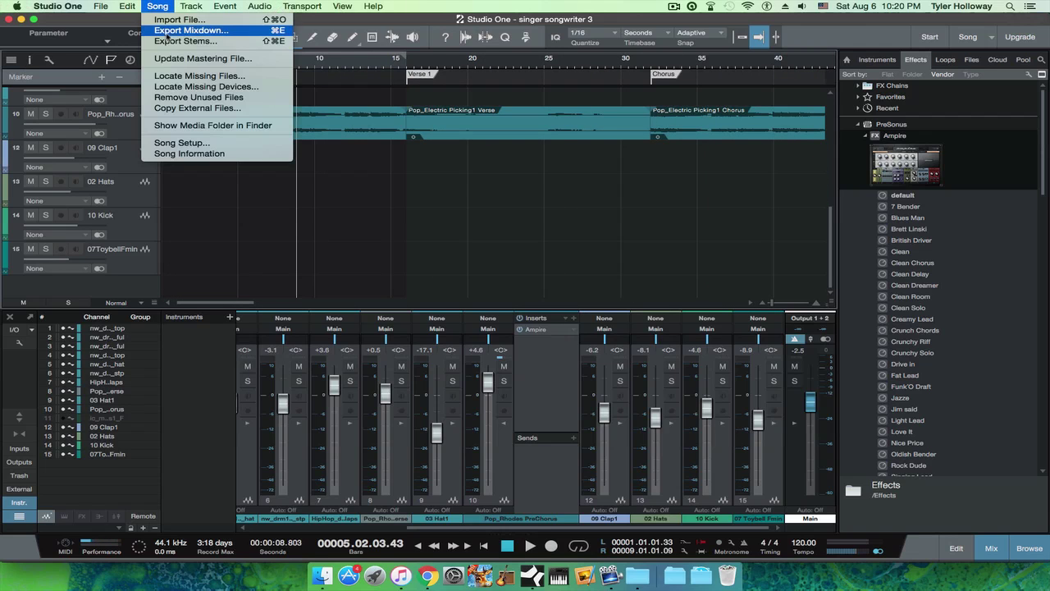
left_click(174, 55)
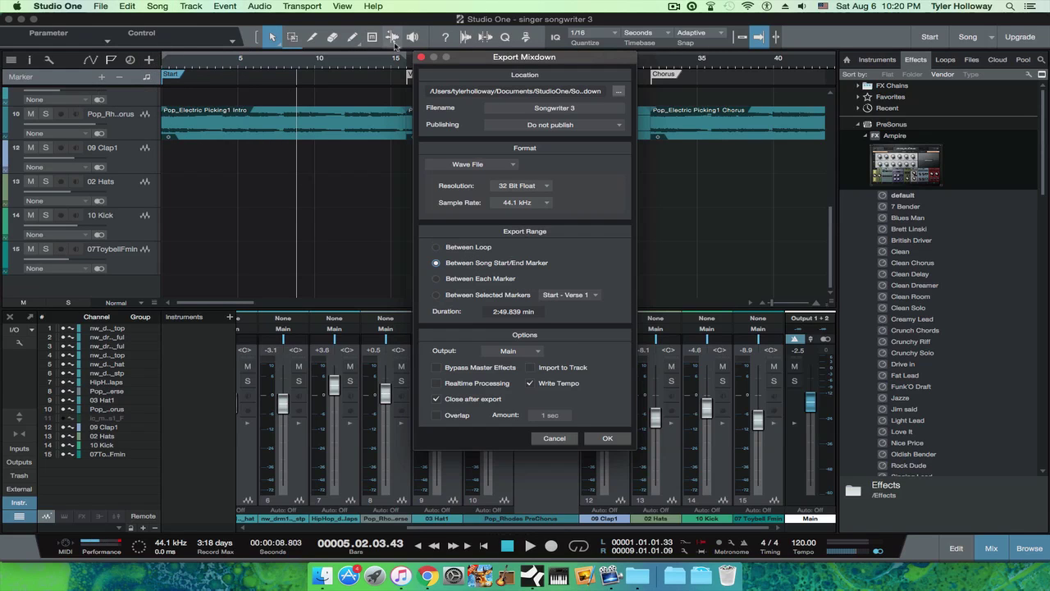
left_click(483, 297)
left_click(557, 296)
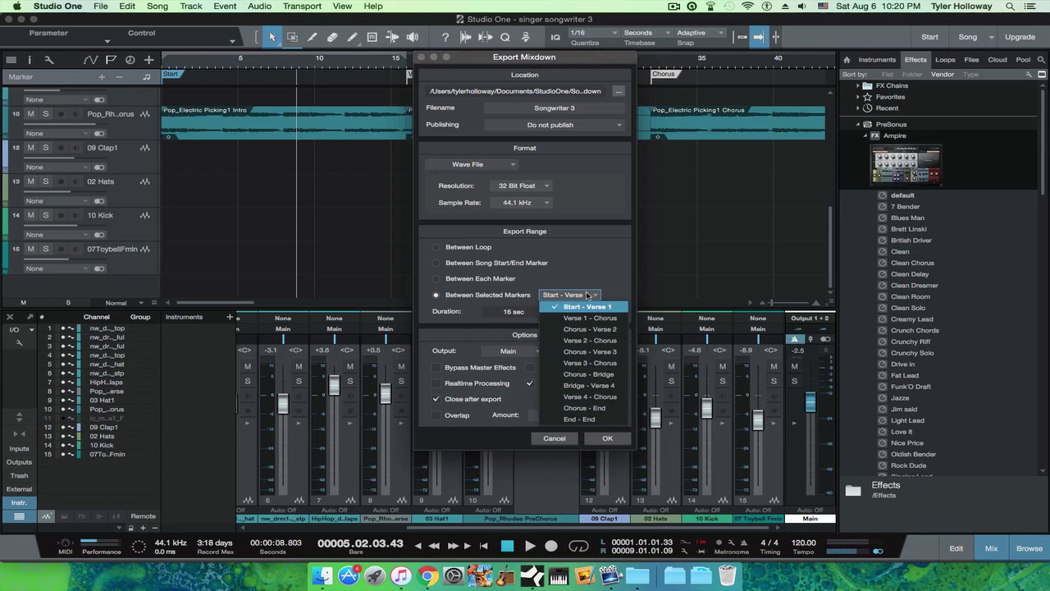
left_click(588, 306)
left_click(509, 265)
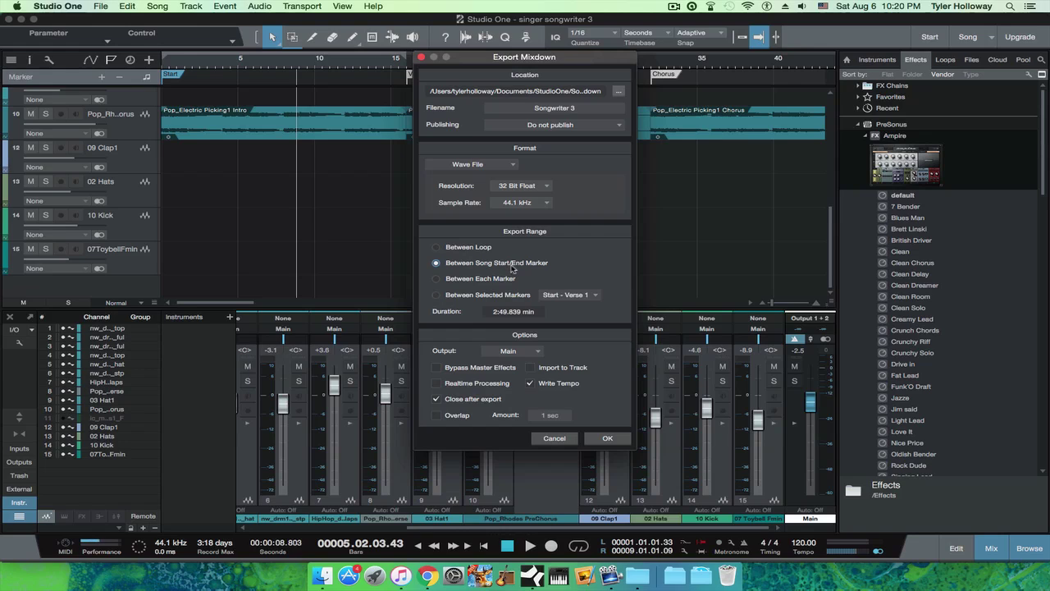
- Check the Output choices, toggle tempo writing, and untick Close after export
left_click(500, 353)
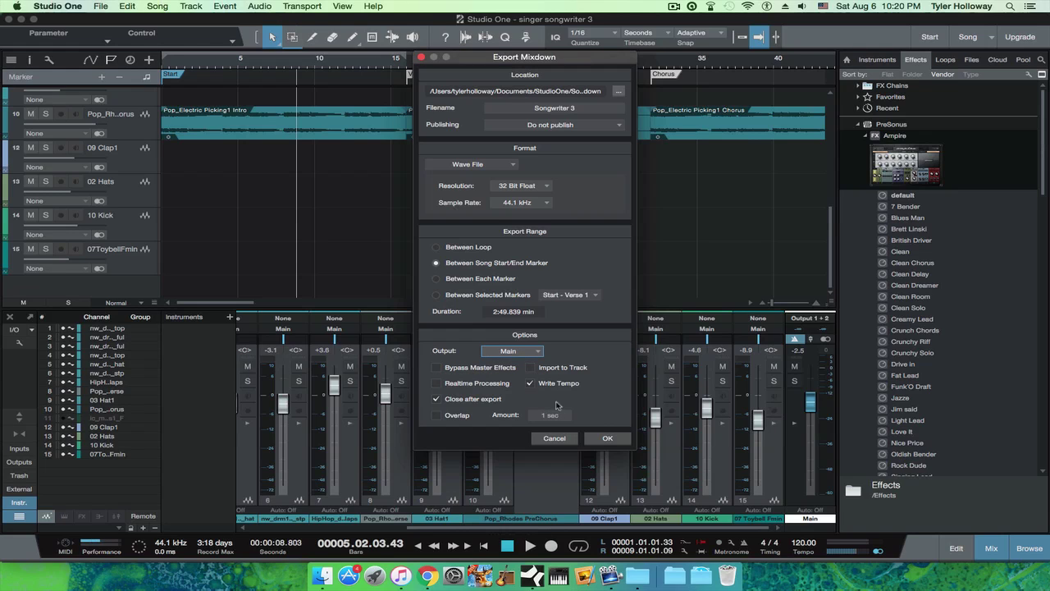
left_click(529, 383)
left_click(438, 401)
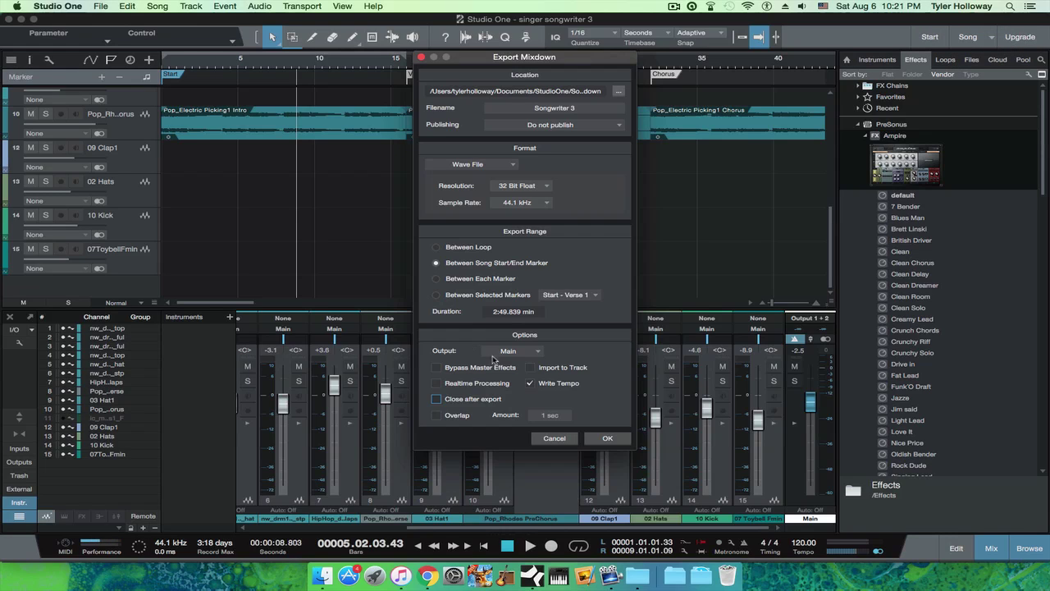
- Render Songwriter 3.wav, keep it despite the 5.10 dB clipping warning, and close the export window
left_click(602, 438)
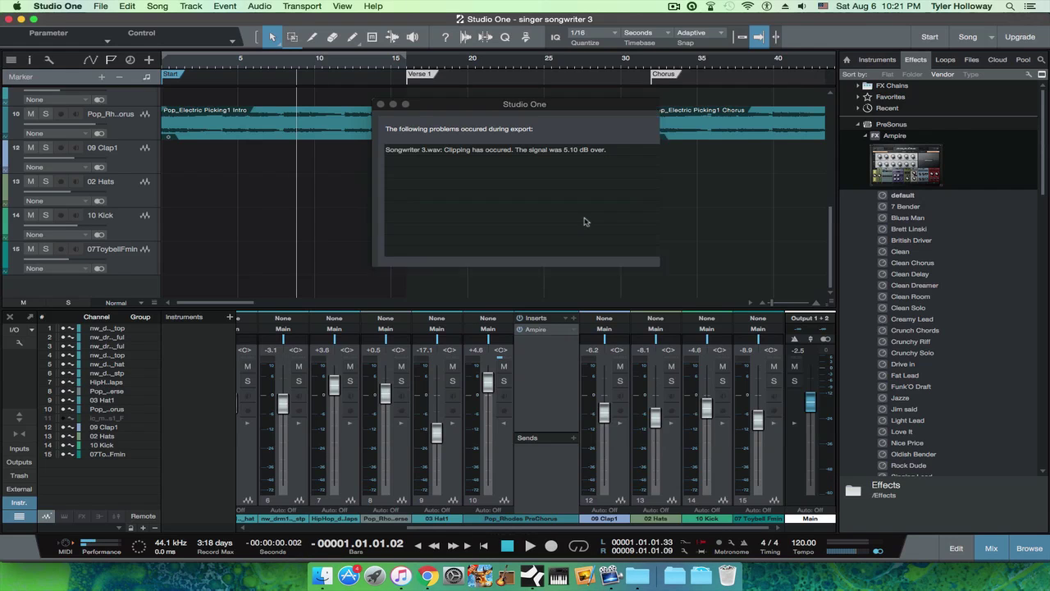
left_click(495, 155)
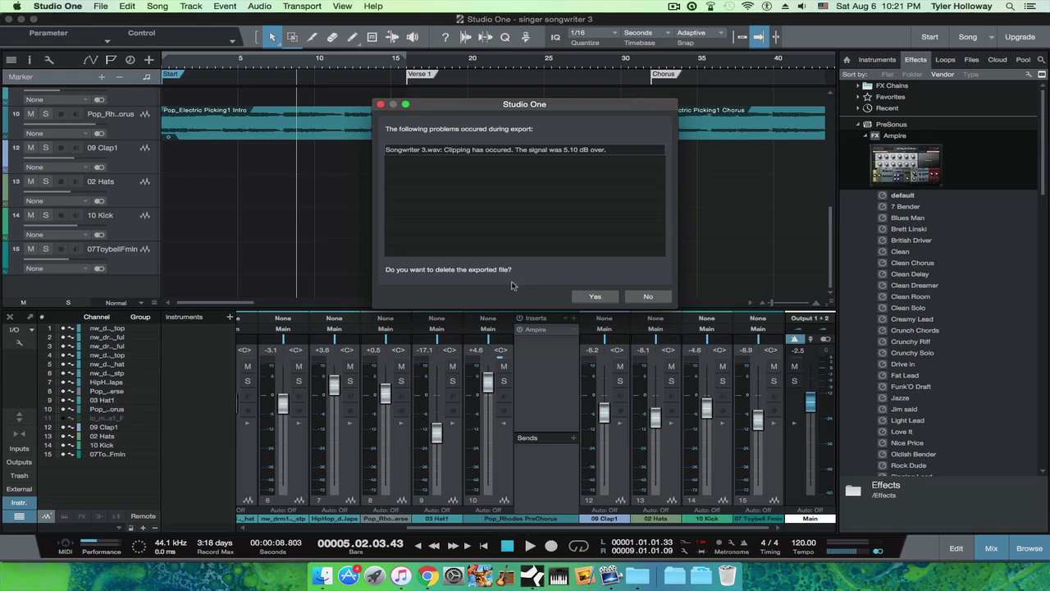
left_click(641, 295)
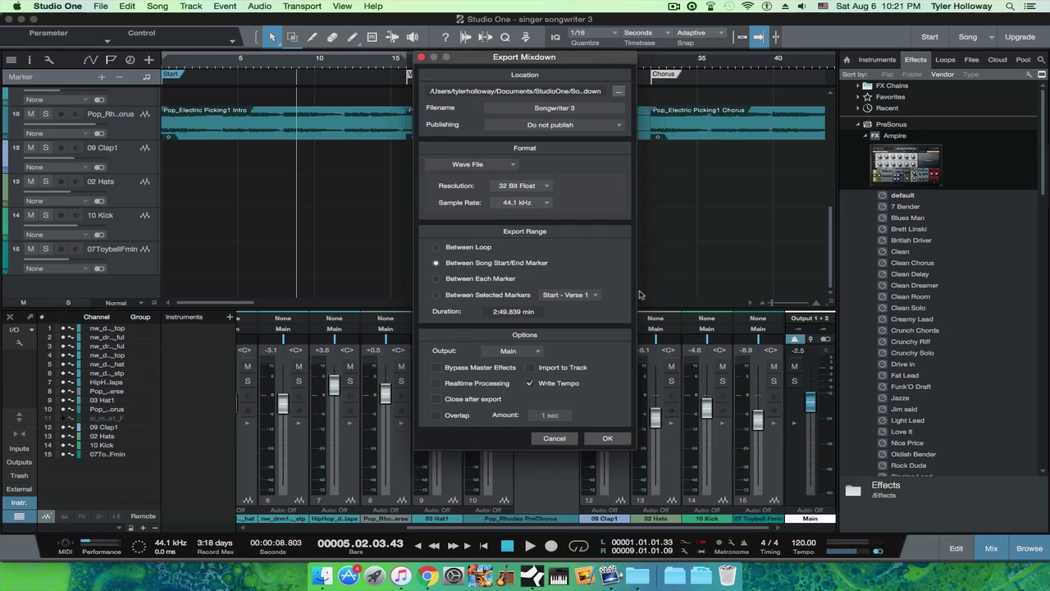
left_click(569, 443)
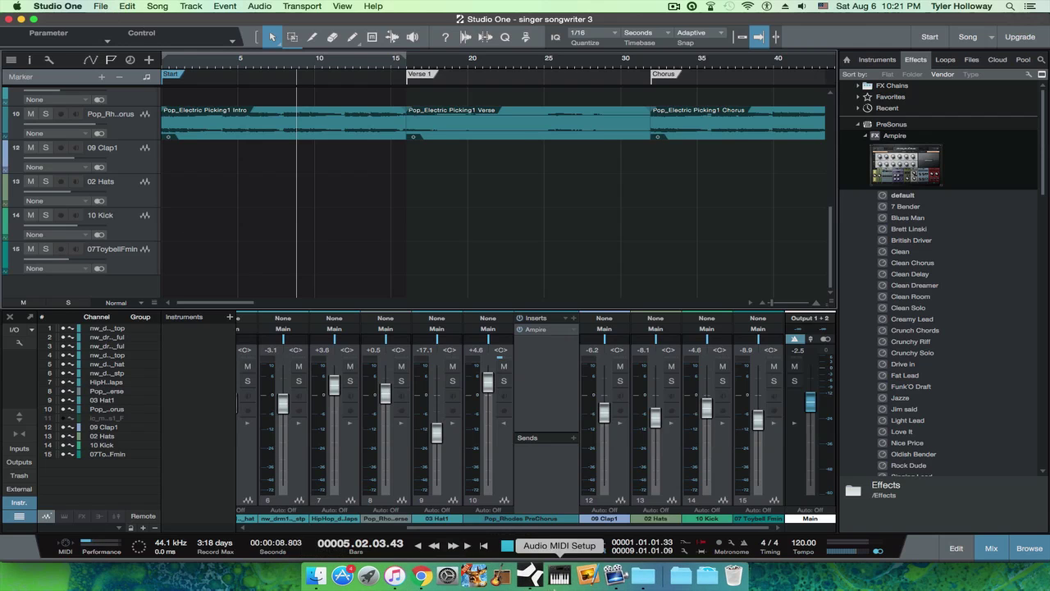
left_click(334, 584)
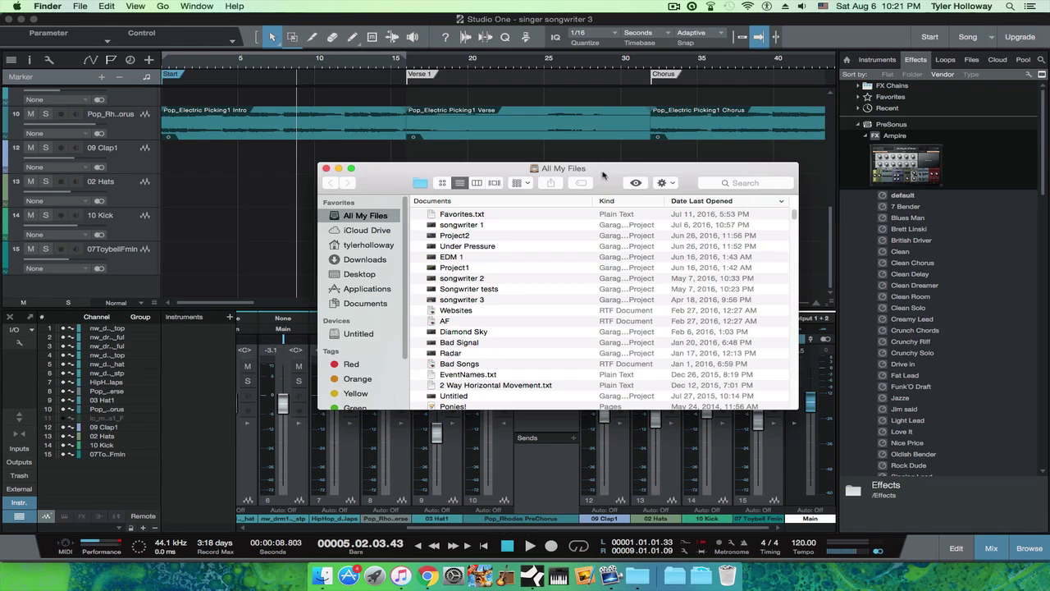
left_click(731, 183)
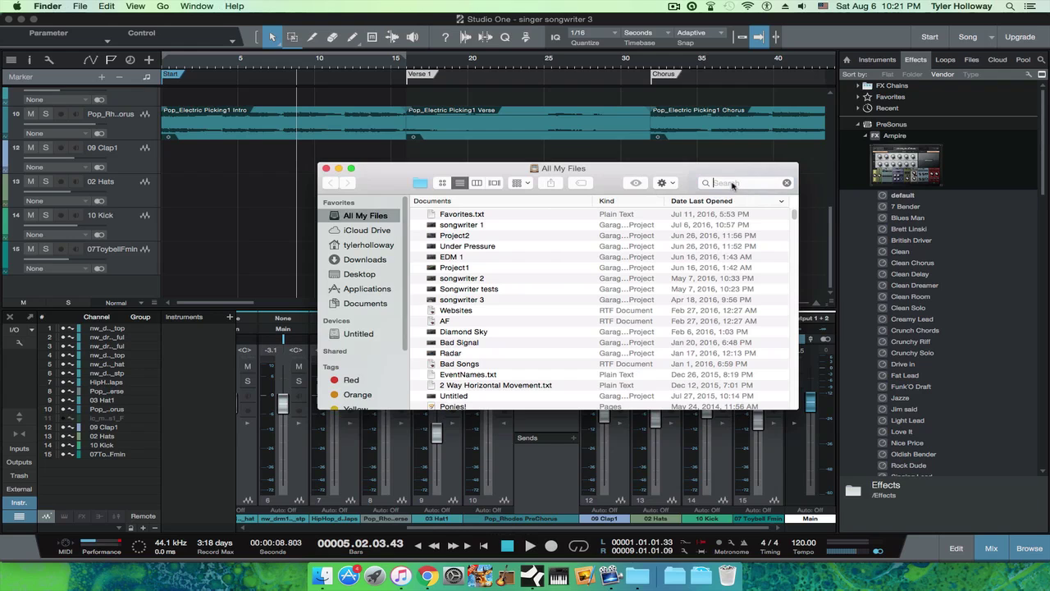
type("songwr")
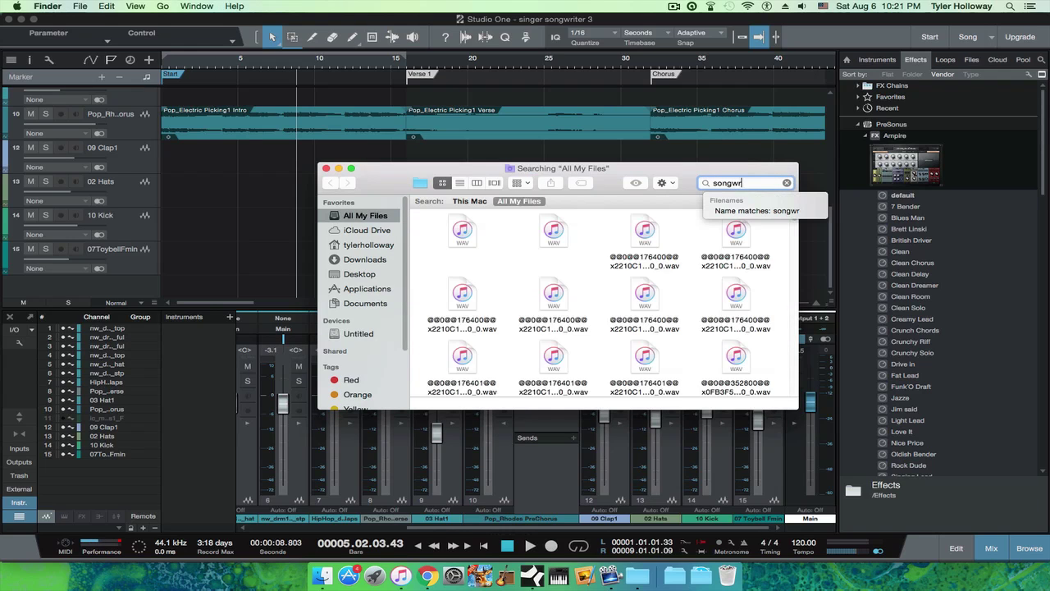
type("iter 3")
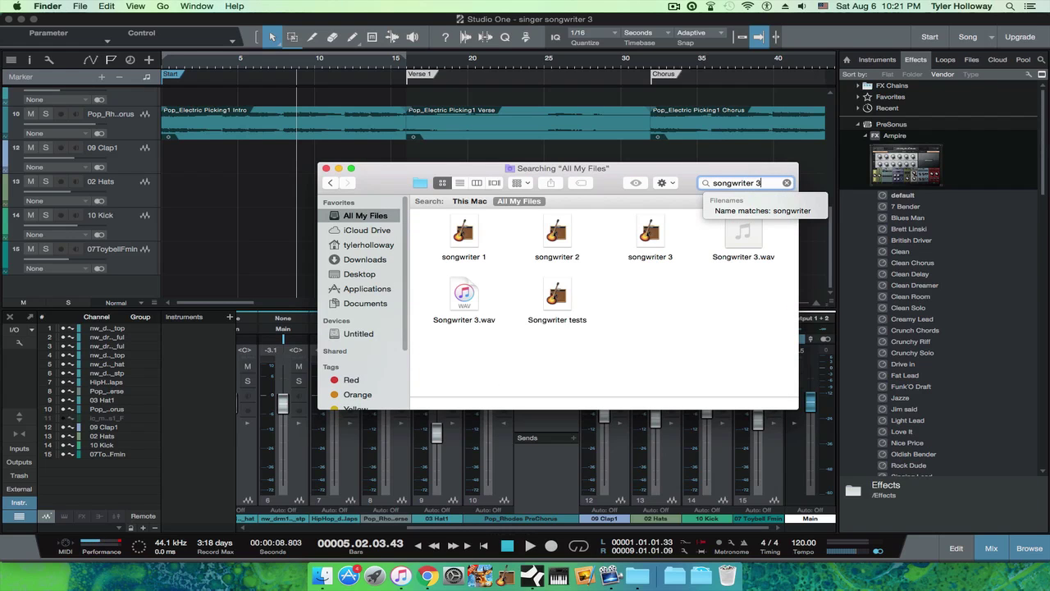
left_click(620, 240)
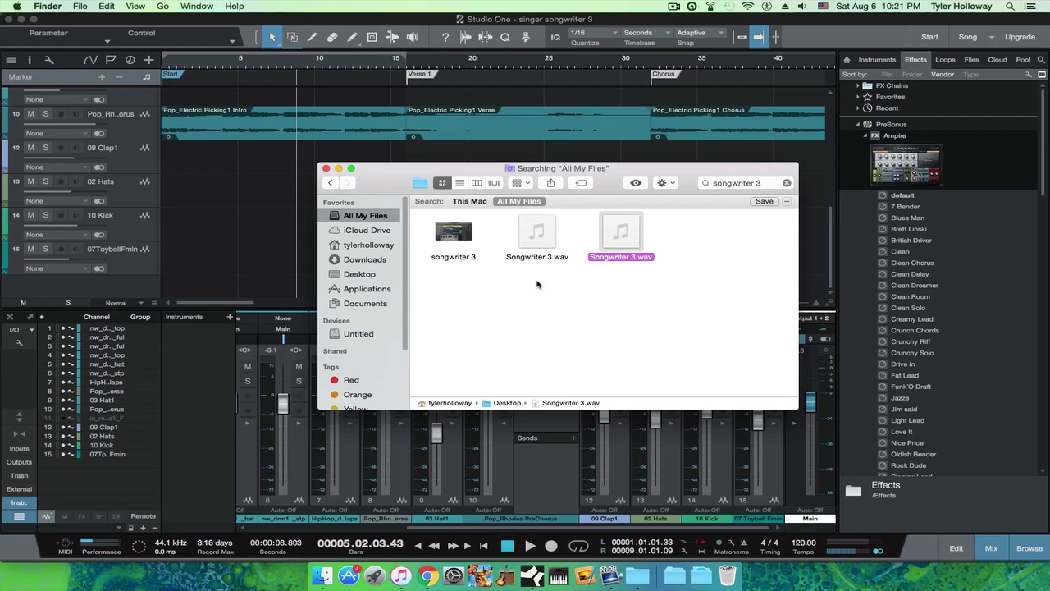
left_click(516, 219)
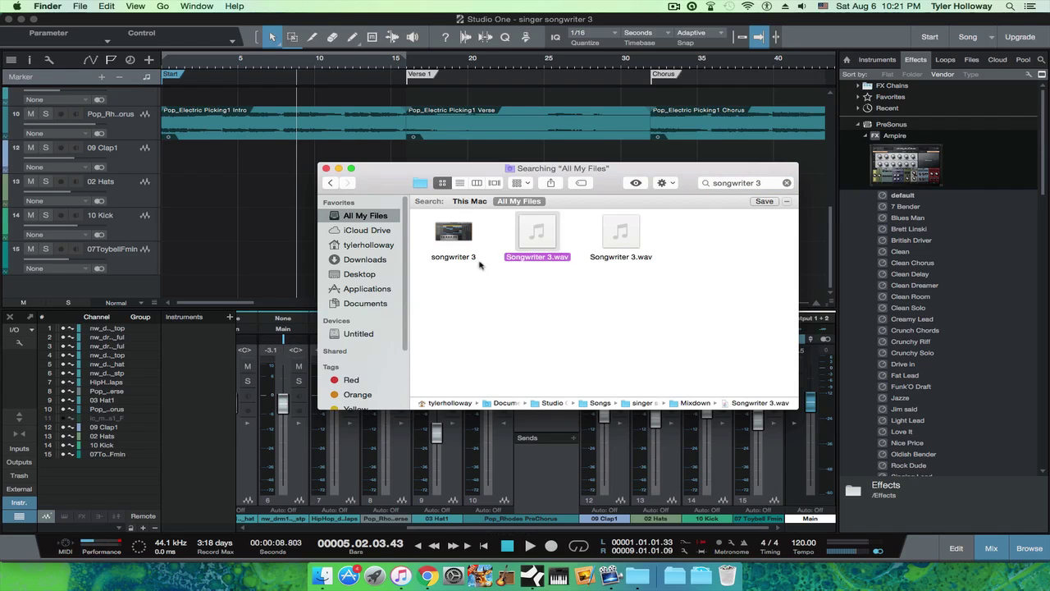
left_click(465, 234)
left_click(699, 308)
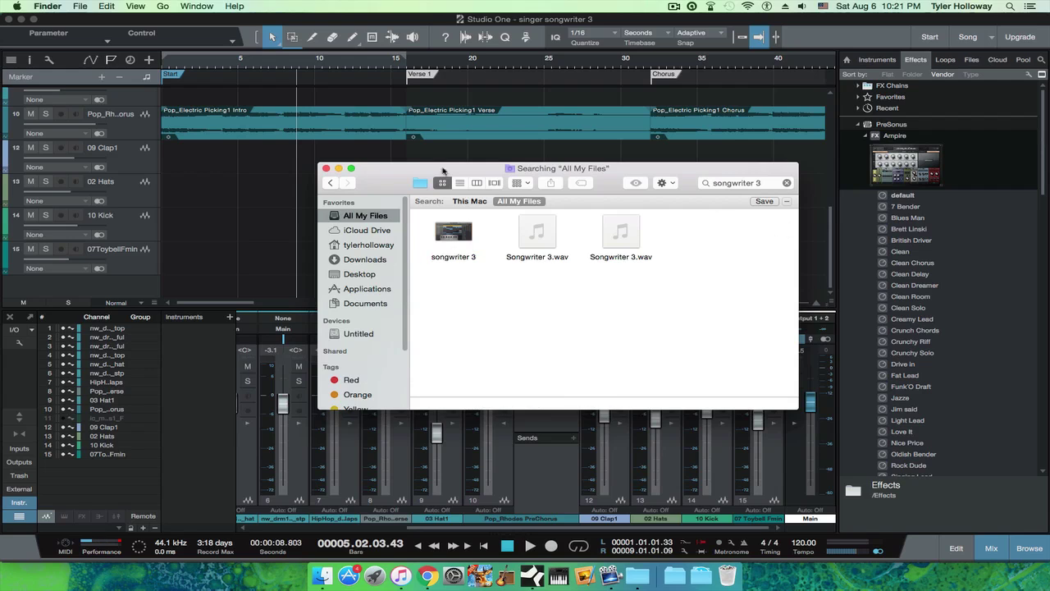
left_click(326, 168)
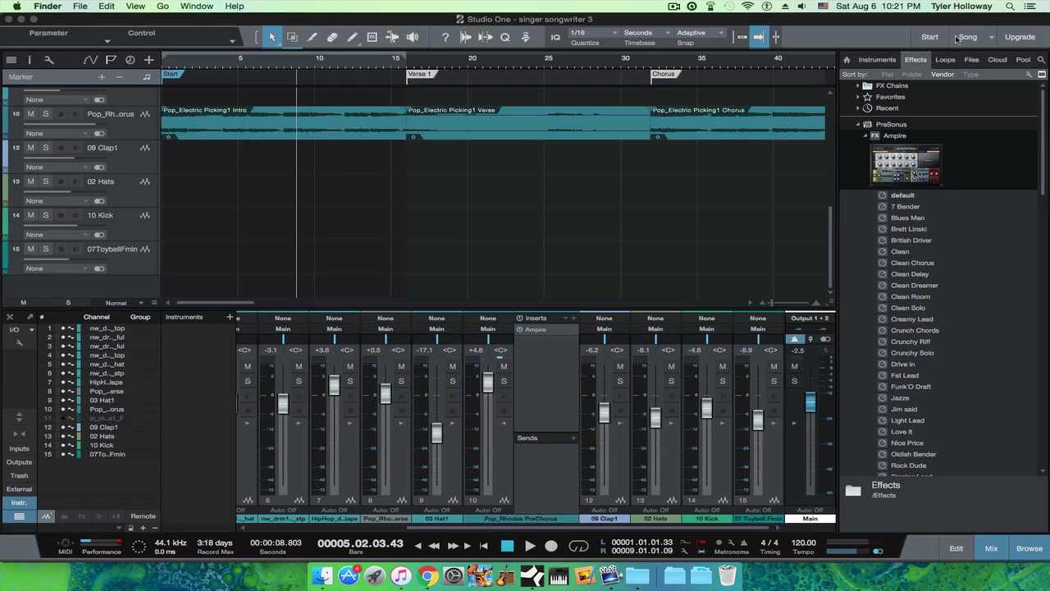
- Return to Studio One and bring up the Export Stems settings
left_click(991, 38)
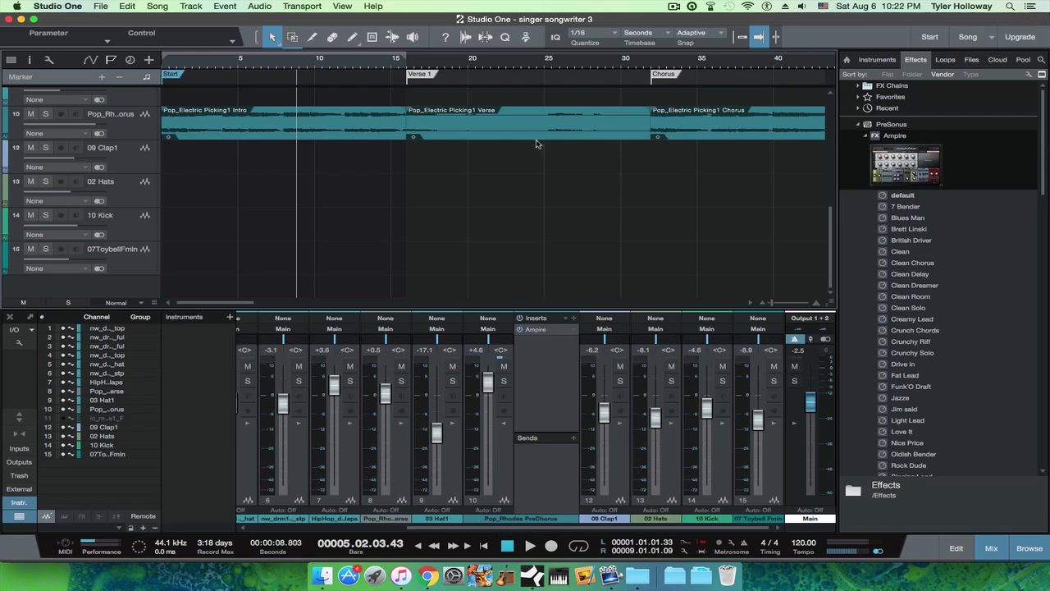
left_click(159, 7)
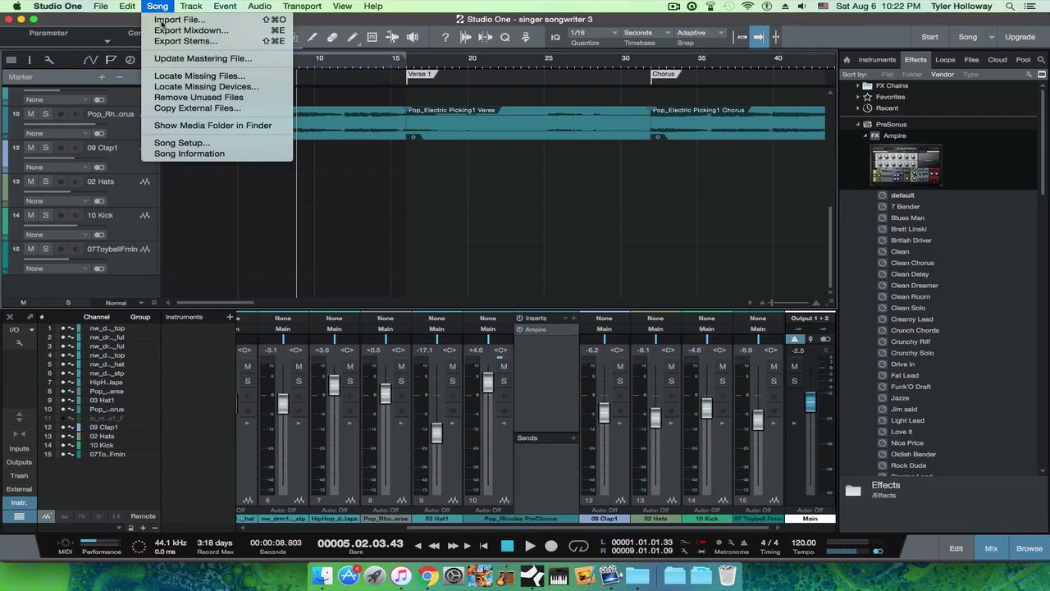
left_click(168, 41)
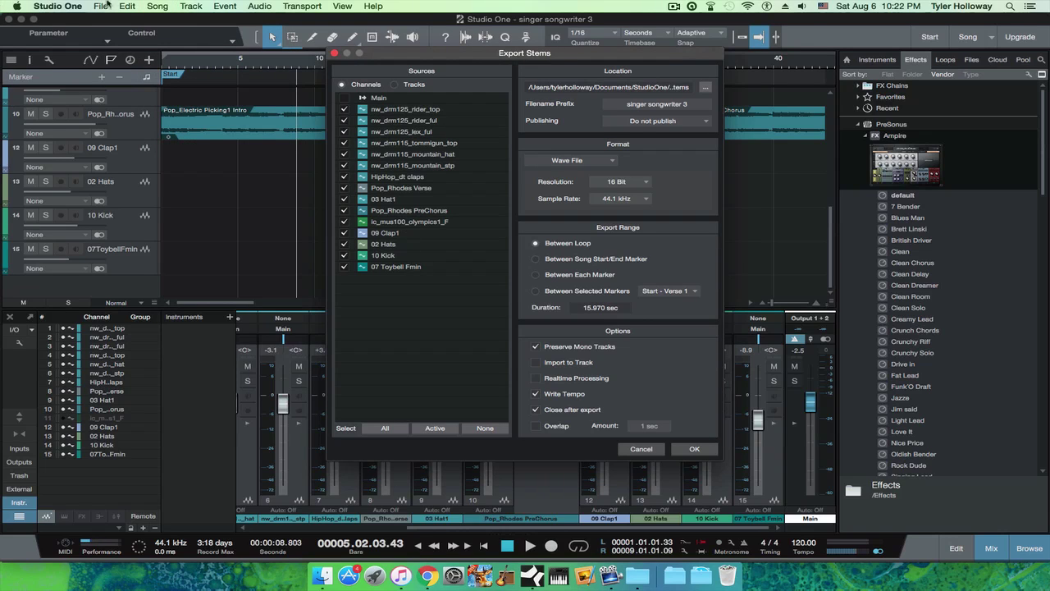
- Review the stem settings (individual channels, 16-bit 44.1 kHz WAV, loop range) and cancel without exporting
scroll(80, 82, "up", 3)
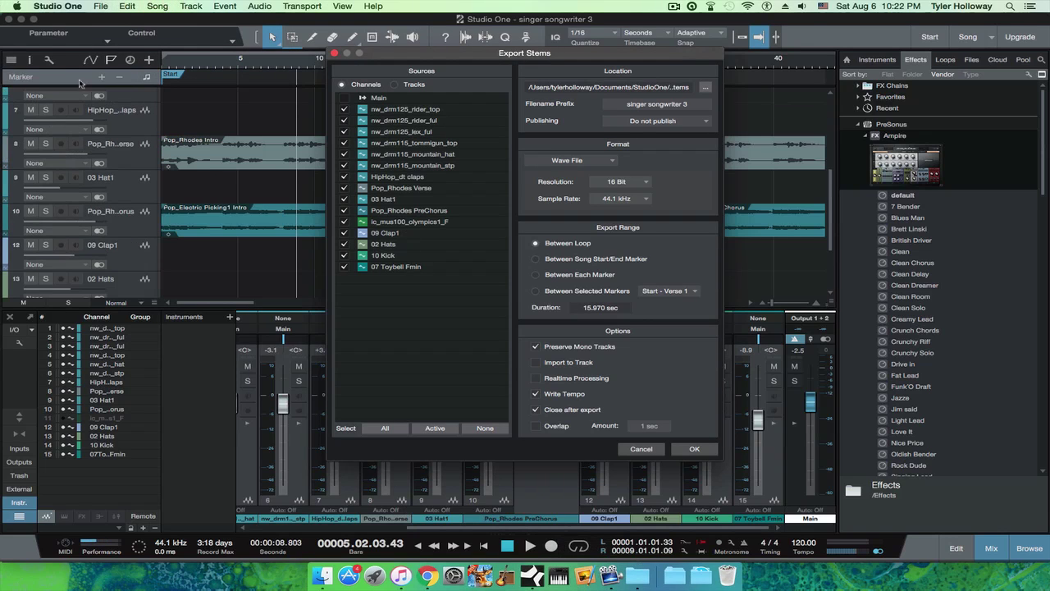
scroll(41, 179, "up", 3)
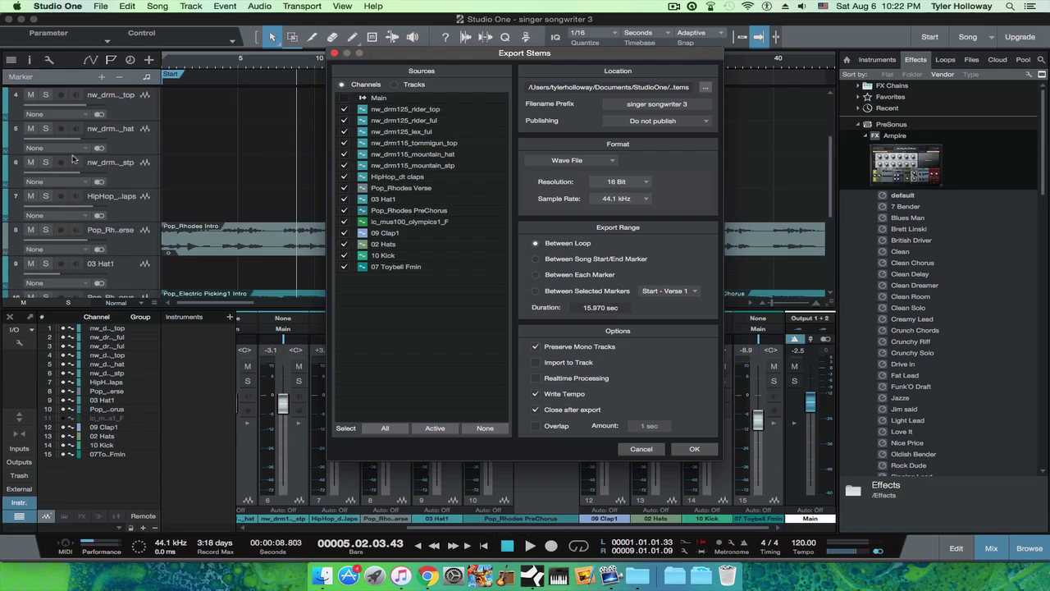
scroll(73, 159, "up", 3)
scroll(72, 156, "down", 3)
scroll(76, 163, "down", 3)
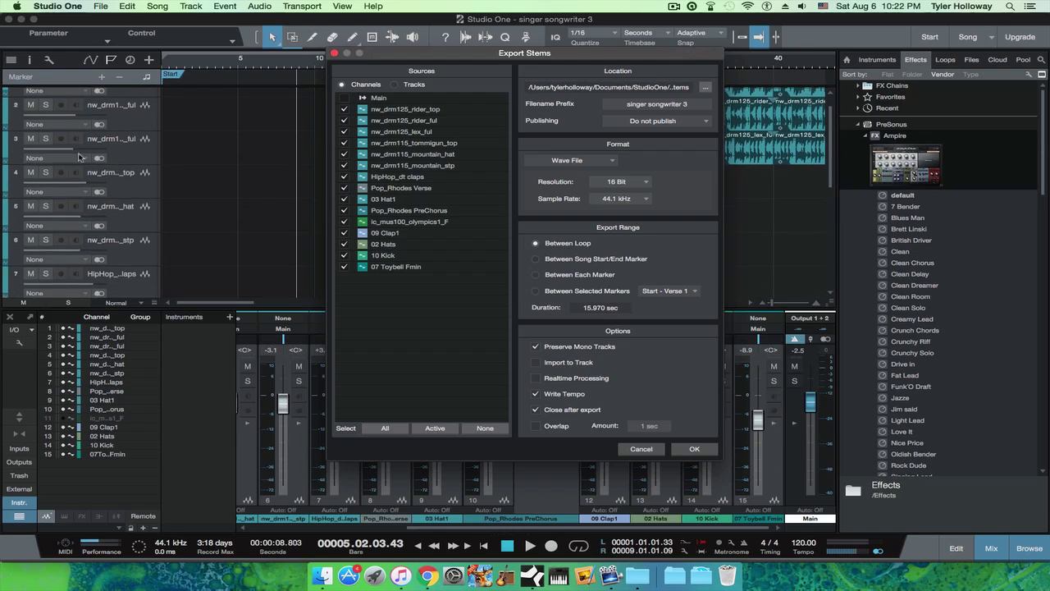
scroll(79, 168, "down", 3)
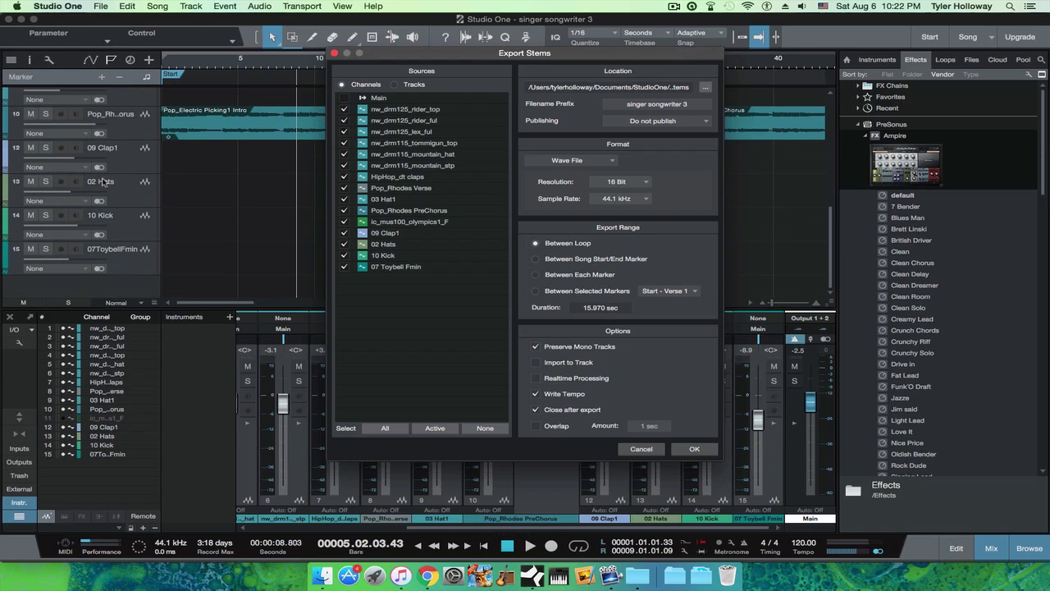
scroll(96, 187, "up", 9)
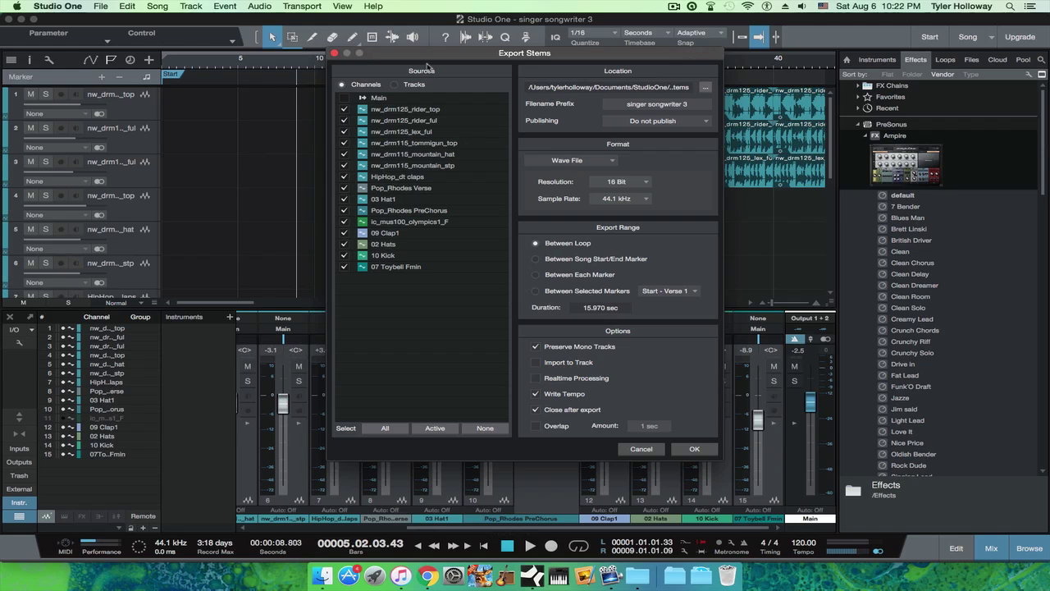
left_click(642, 448)
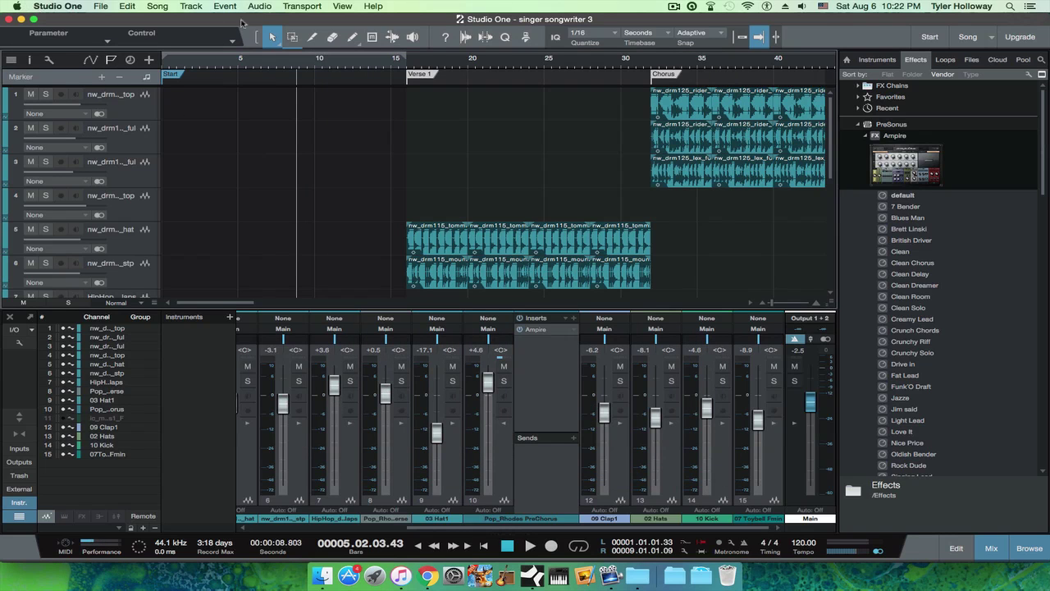
left_click(157, 7)
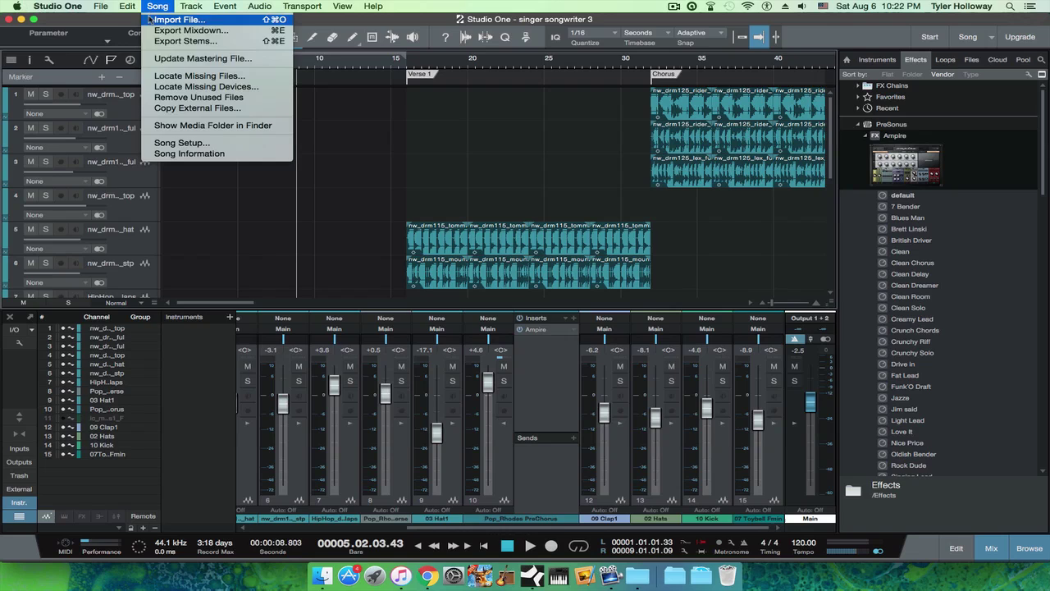